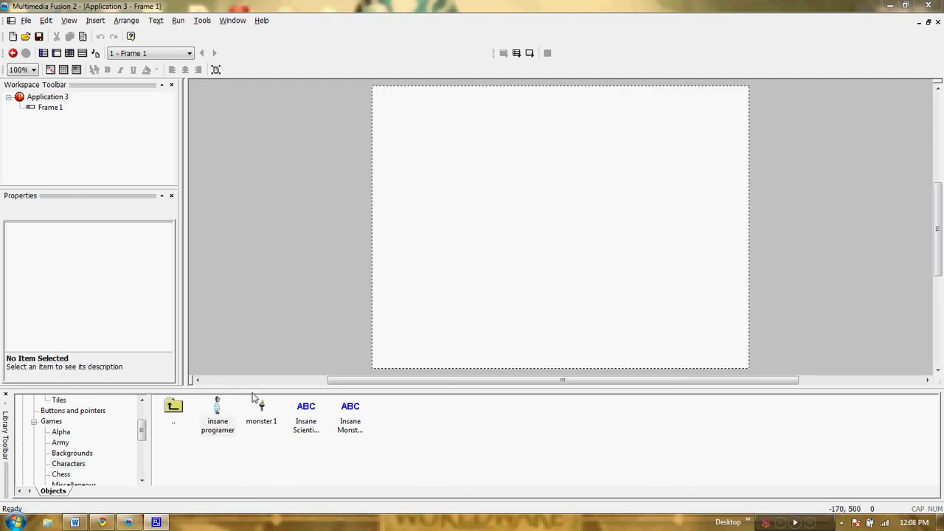
# Drag the insane programer character from the library into the lower-left area of Frame 1
pyautogui.click(217, 411)
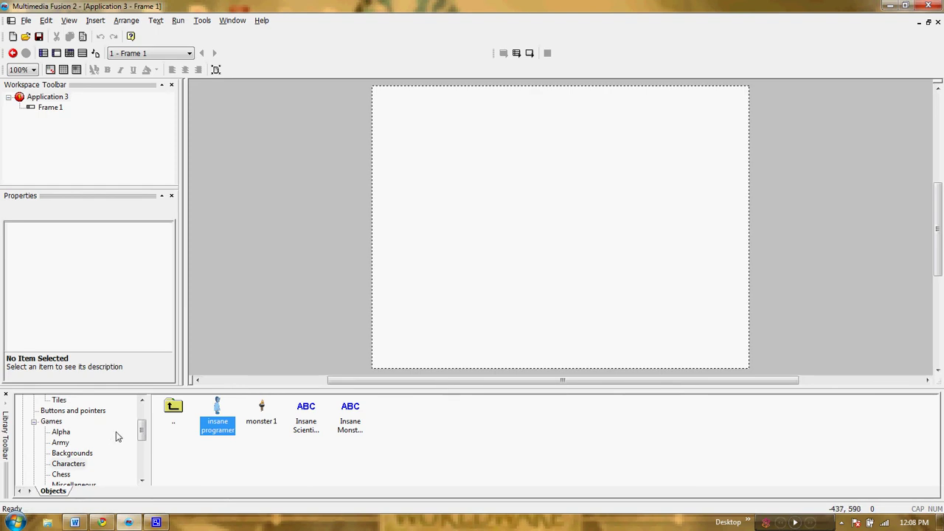
pyautogui.moveTo(219, 414); pyautogui.dragTo(436, 283)
# Give the insane programer character Platform movement
pyautogui.click(431, 325)
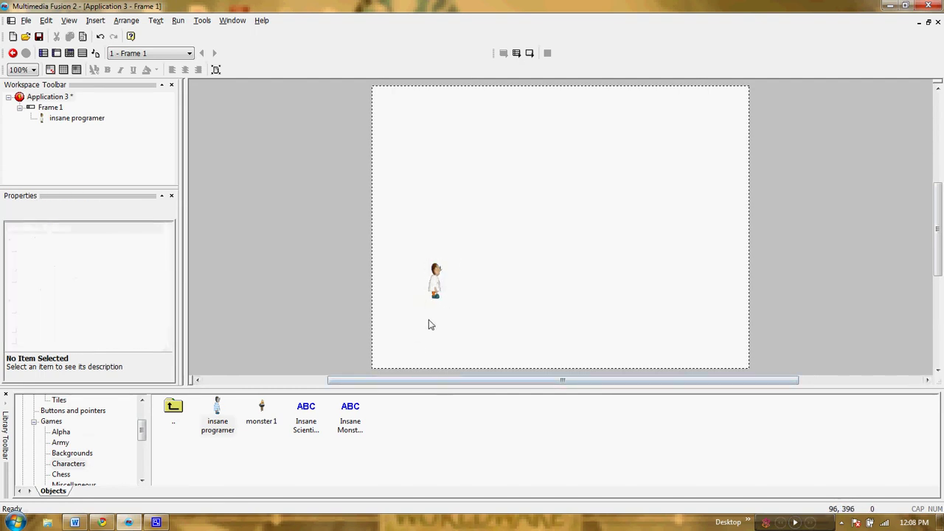
pyautogui.click(434, 275)
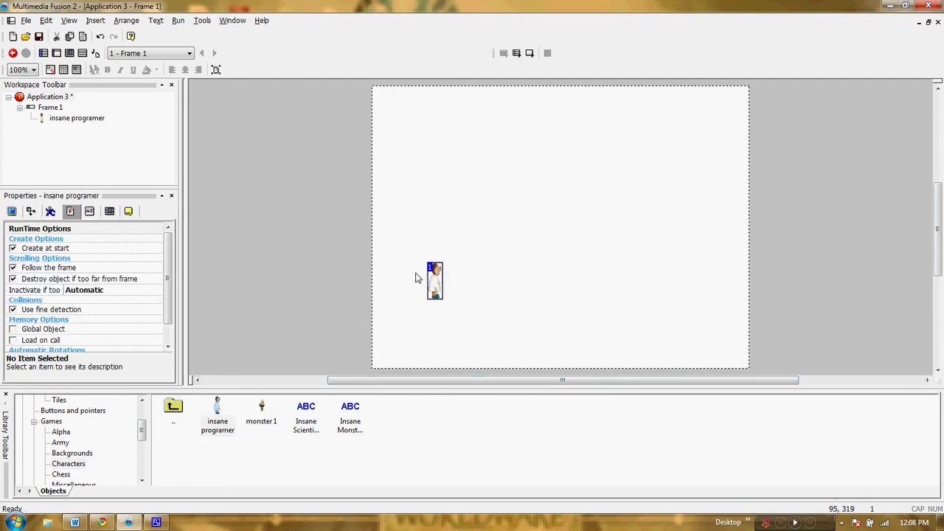
pyautogui.click(50, 211)
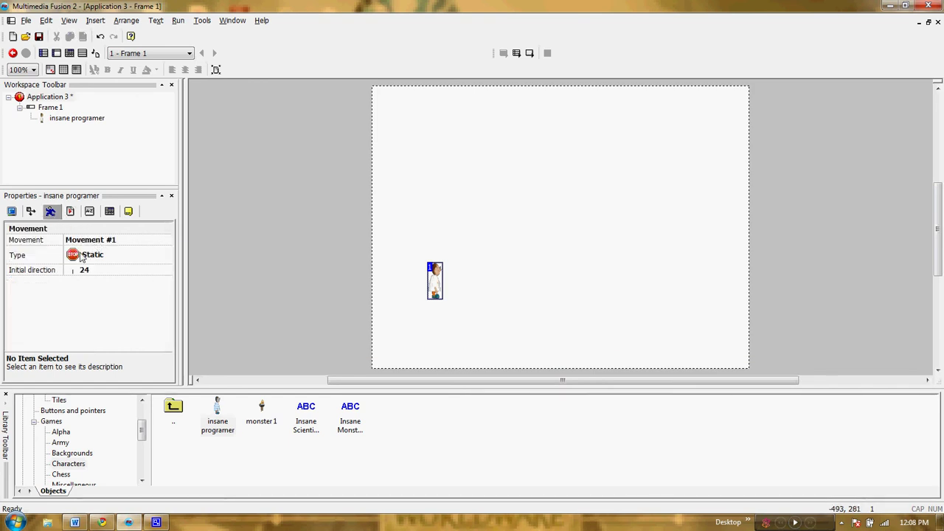
pyautogui.click(87, 256)
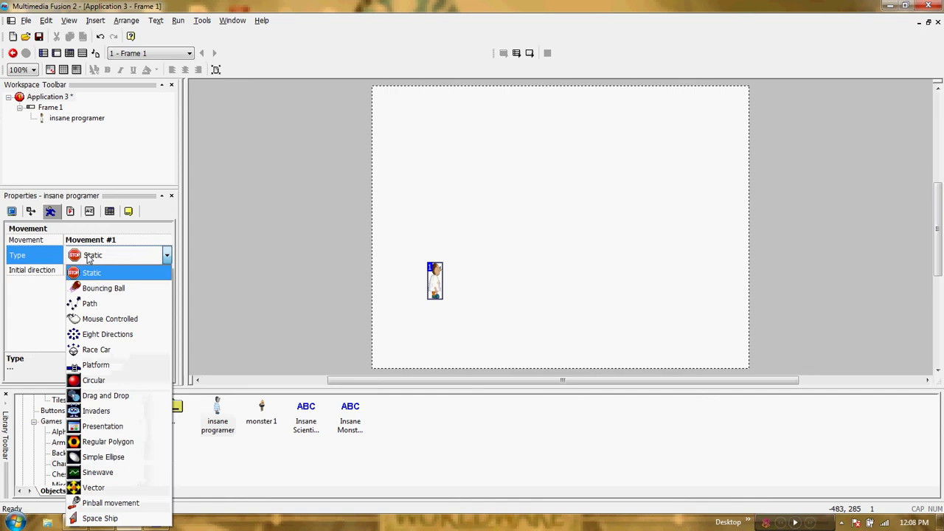
pyautogui.click(105, 365)
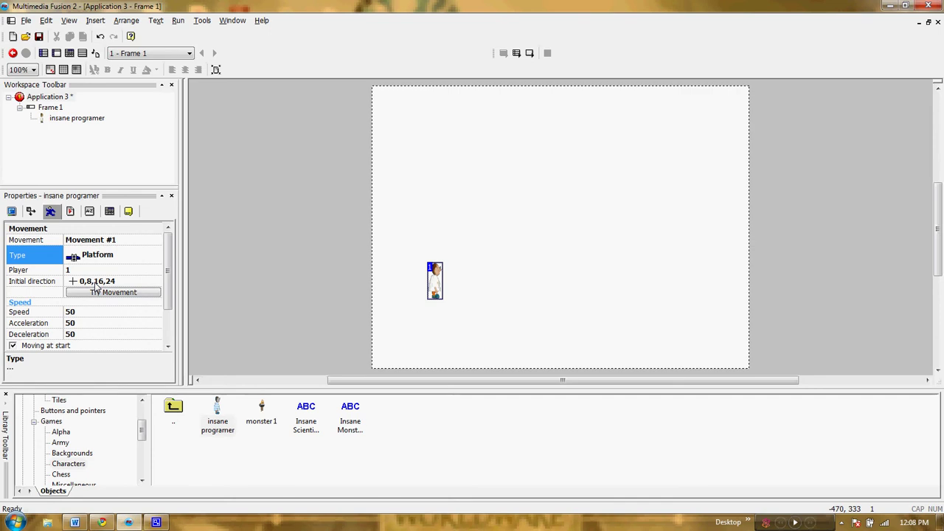
# Set the platform movement's Gravity to 20 and jump Strength to 80, nudging the character slightly up
pyautogui.moveTo(169, 270); pyautogui.dragTo(169, 300)
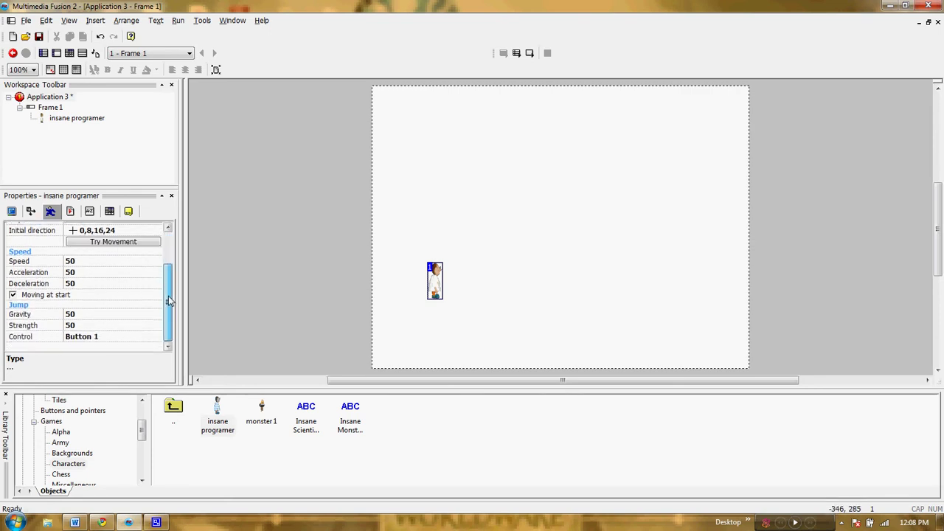
pyautogui.click(77, 317)
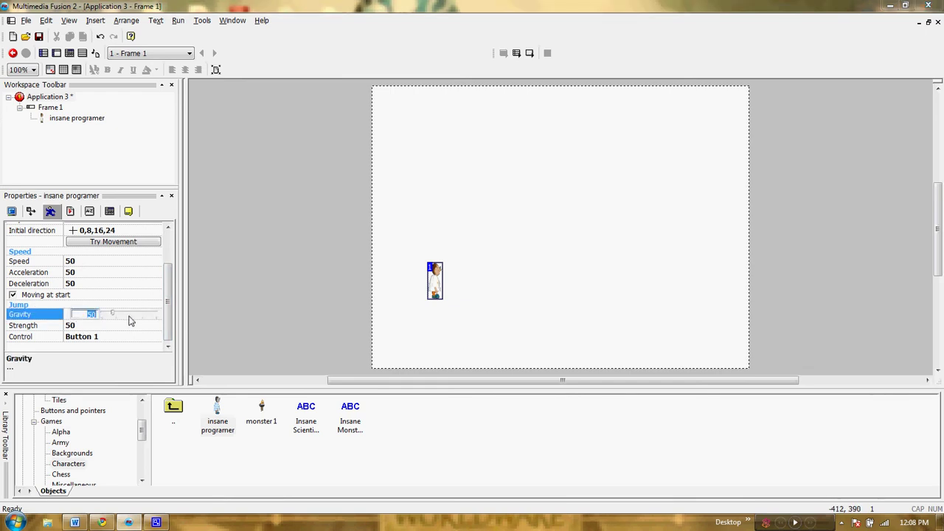
pyautogui.write('20')
pyautogui.press('Return')
pyautogui.click(81, 325)
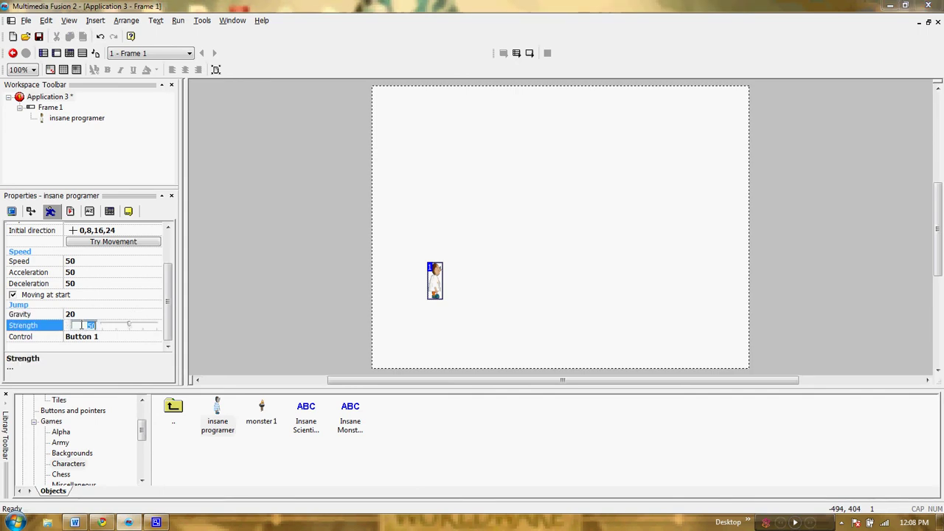
pyautogui.press('Return')
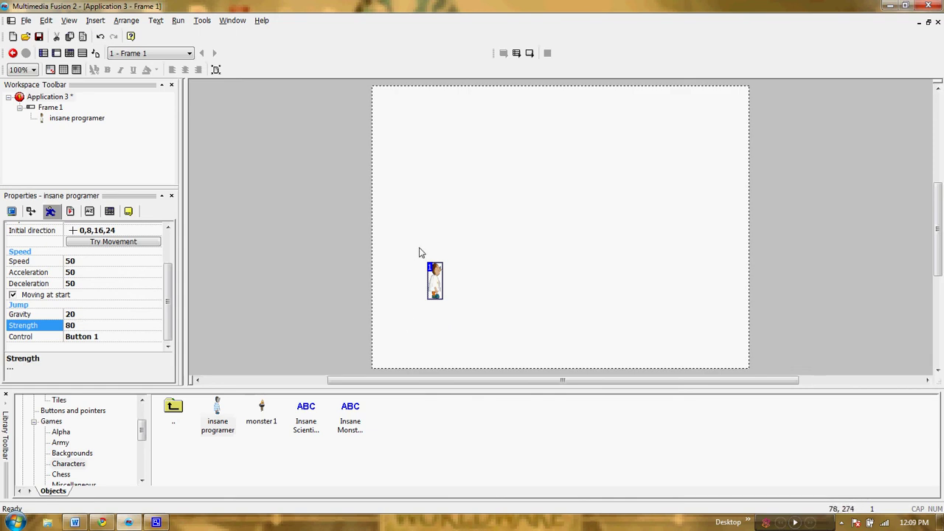
pyautogui.moveTo(435, 284); pyautogui.dragTo(432, 274)
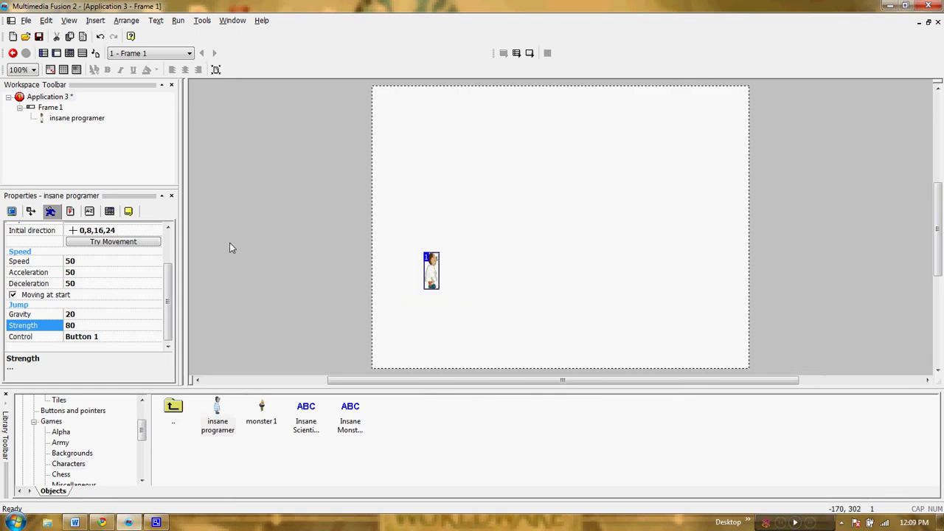
# Create a new Backdrop object and place it just below the character
pyautogui.click(95, 20)
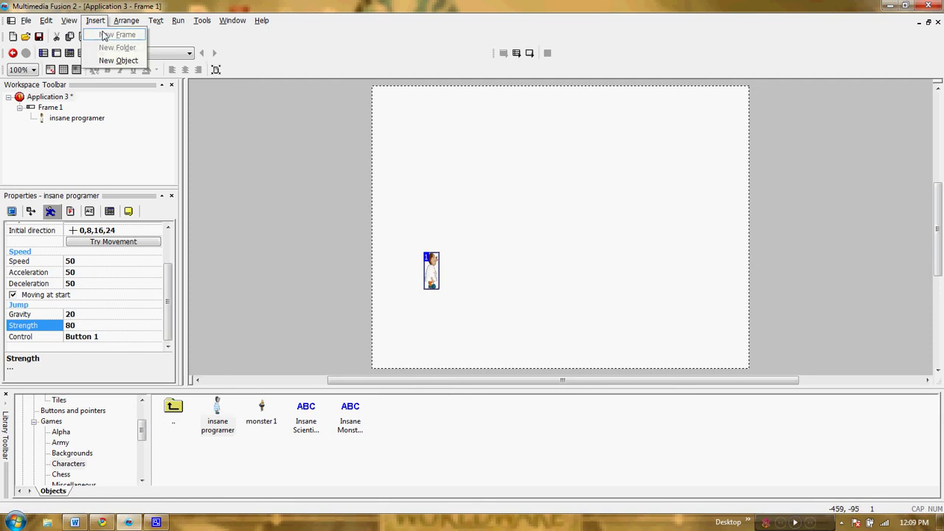
pyautogui.click(111, 60)
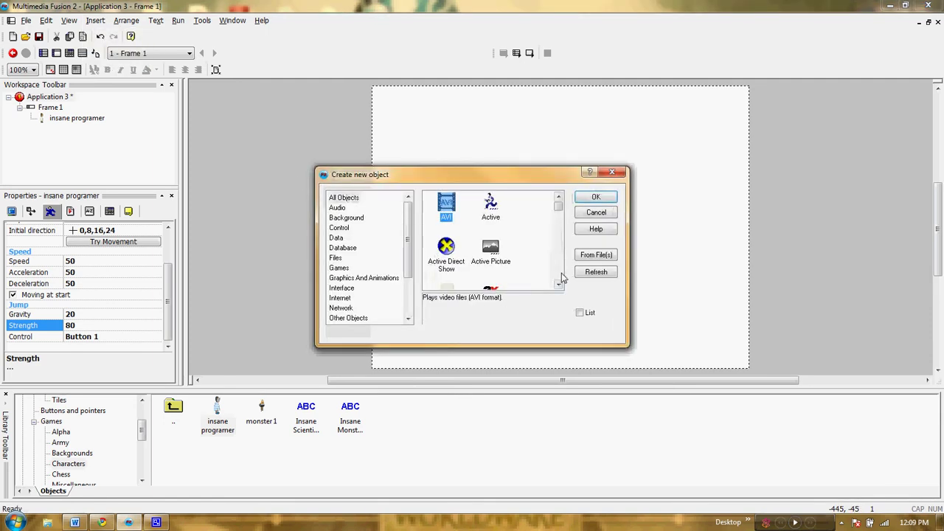
pyautogui.scroll(-2, 561, 278)
pyautogui.scroll(-2, 559, 288)
pyautogui.click(490, 250)
pyautogui.click(596, 197)
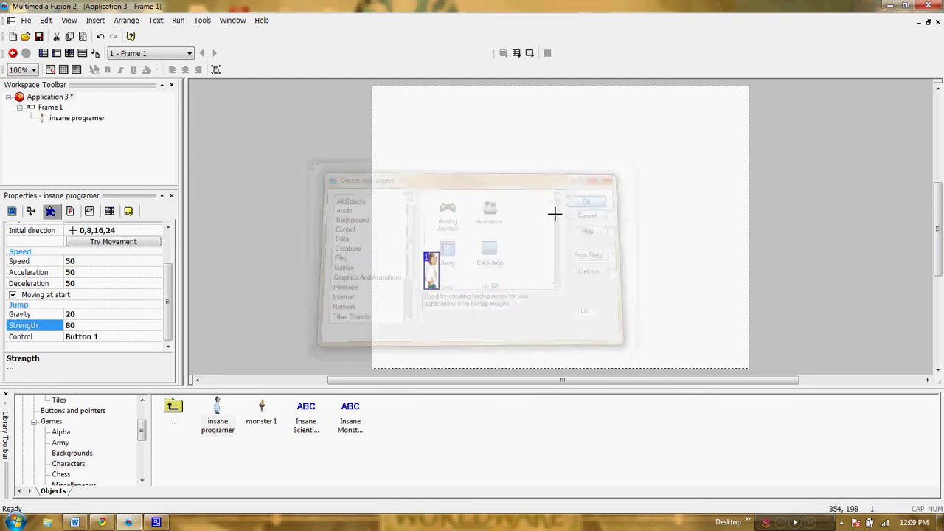
pyautogui.click(404, 298)
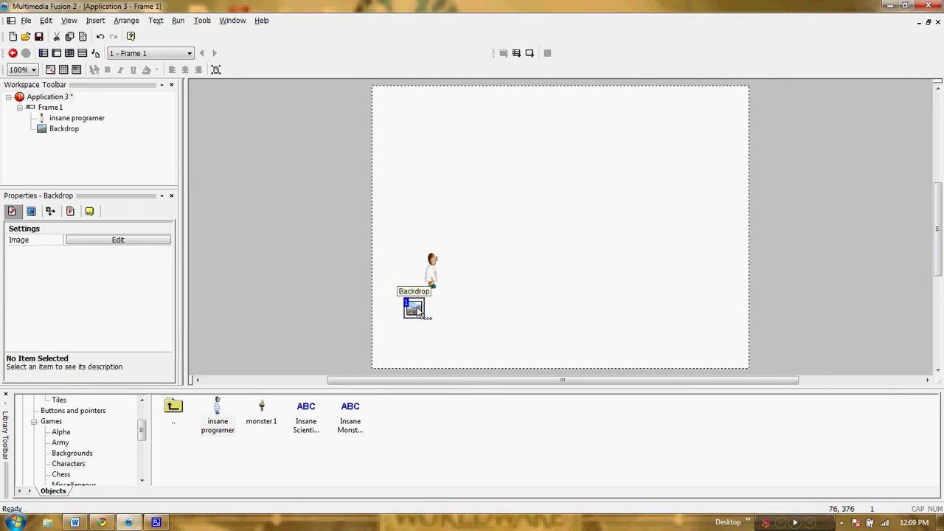
# Fill the Backdrop's image with a solid black rectangle and stretch it into a wide bar
pyautogui.doubleClick(417, 311)
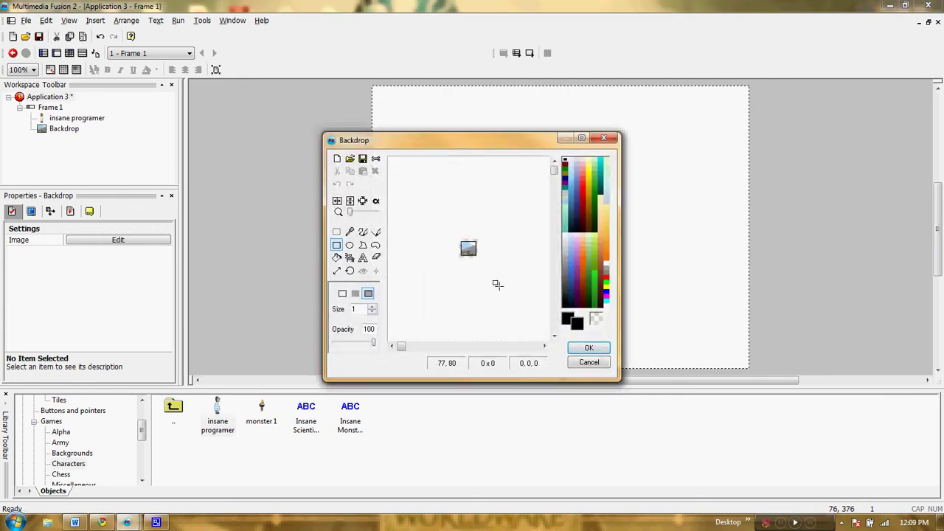
pyautogui.click(355, 293)
pyautogui.moveTo(451, 235); pyautogui.dragTo(479, 260)
pyautogui.click(586, 349)
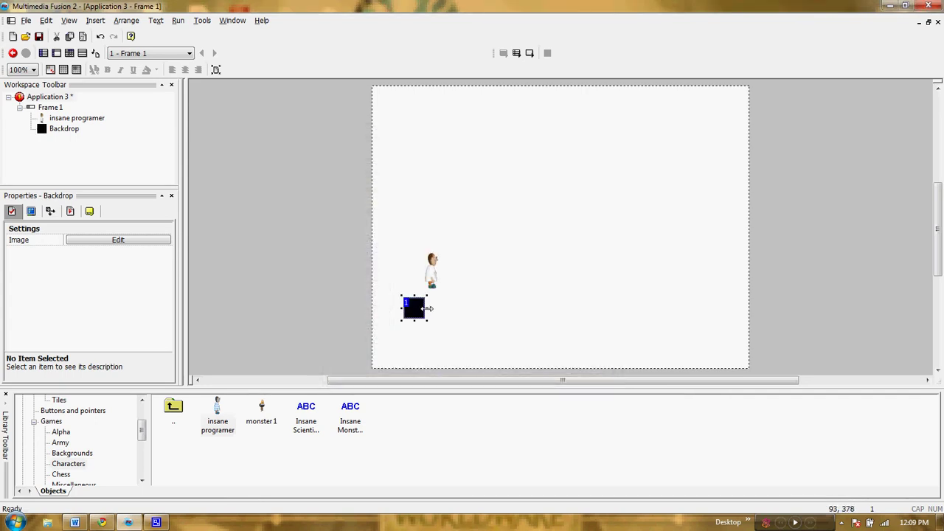
pyautogui.moveTo(429, 309); pyautogui.dragTo(508, 308)
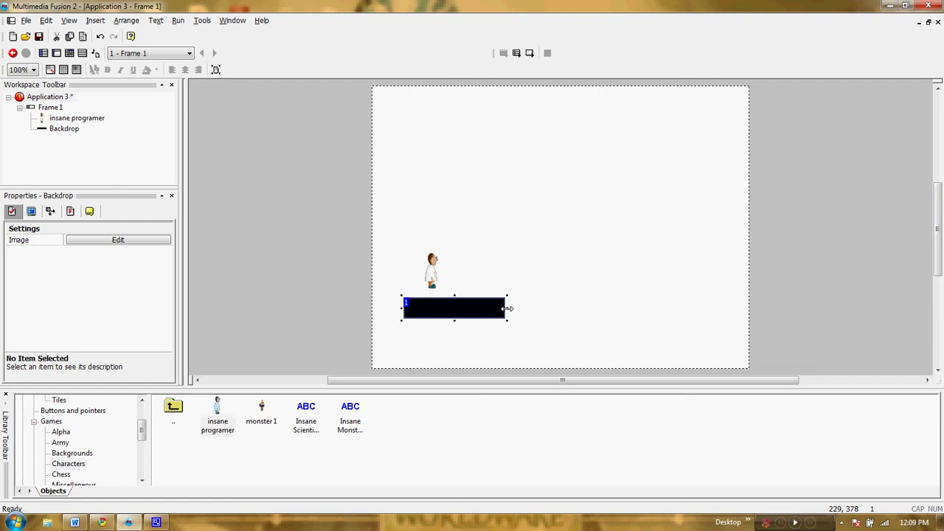
# Set the black backdrop bar's Obstacle Type to Platform in its RunTime Options
pyautogui.click(393, 233)
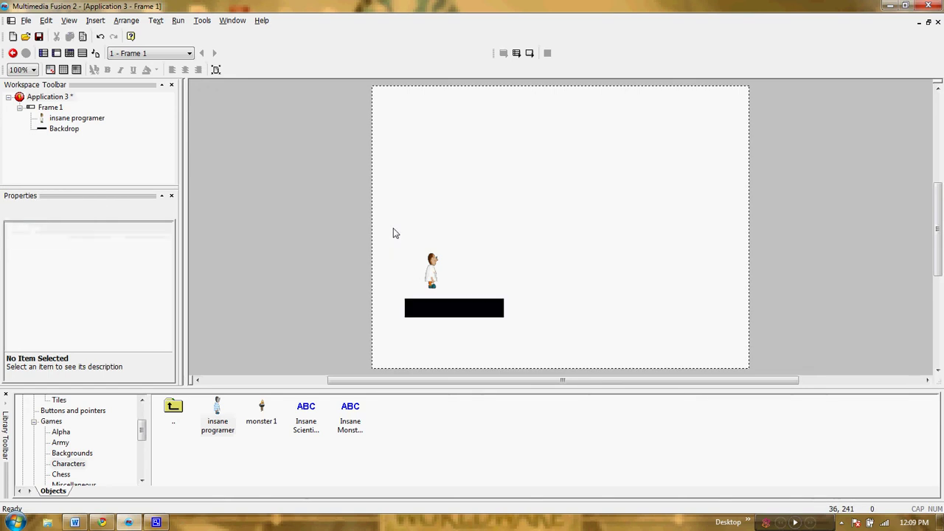
pyautogui.click(426, 308)
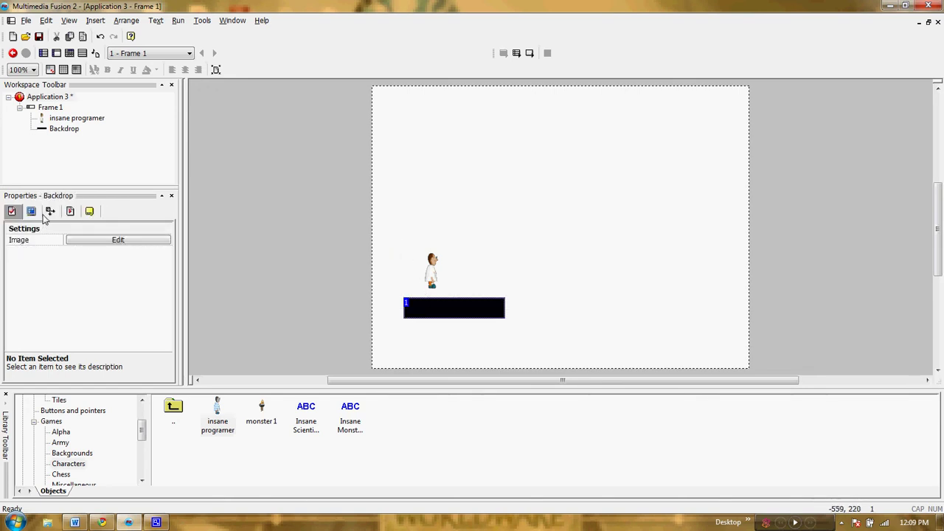
pyautogui.click(71, 211)
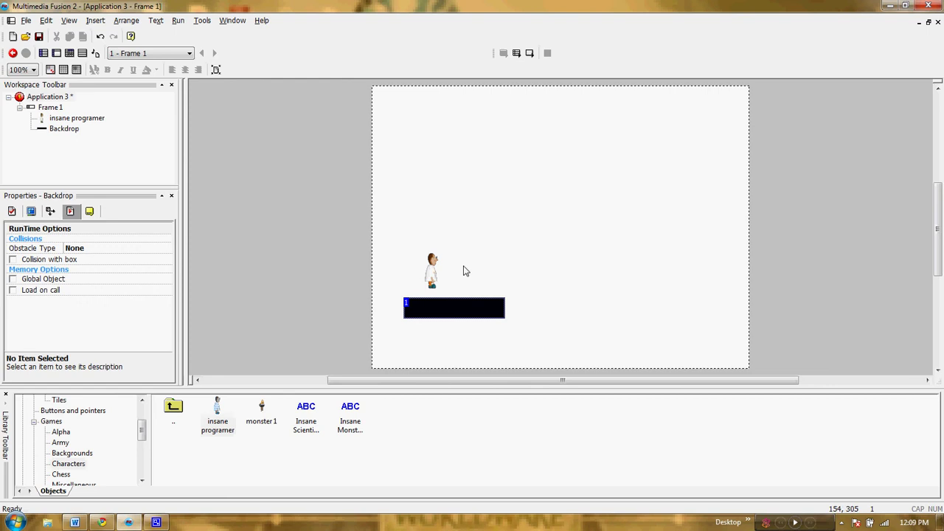
pyautogui.click(437, 316)
pyautogui.click(87, 253)
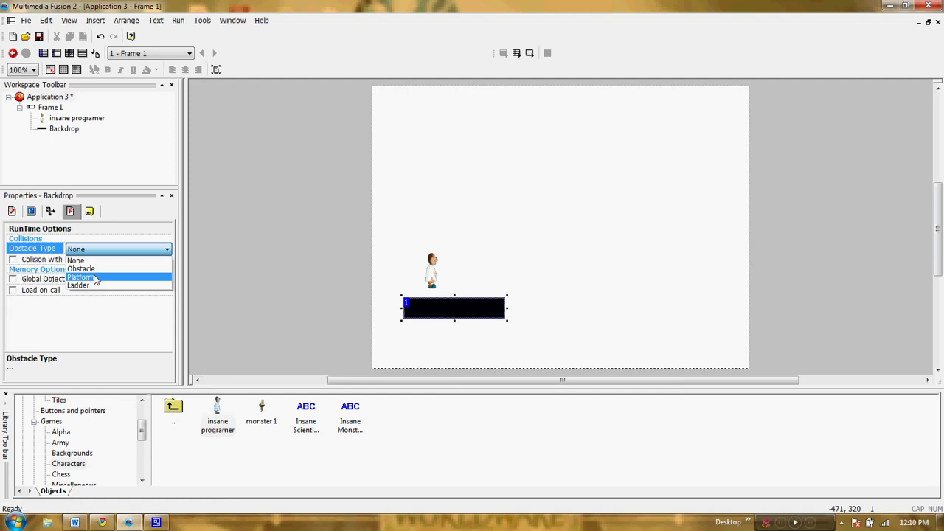
pyautogui.click(94, 279)
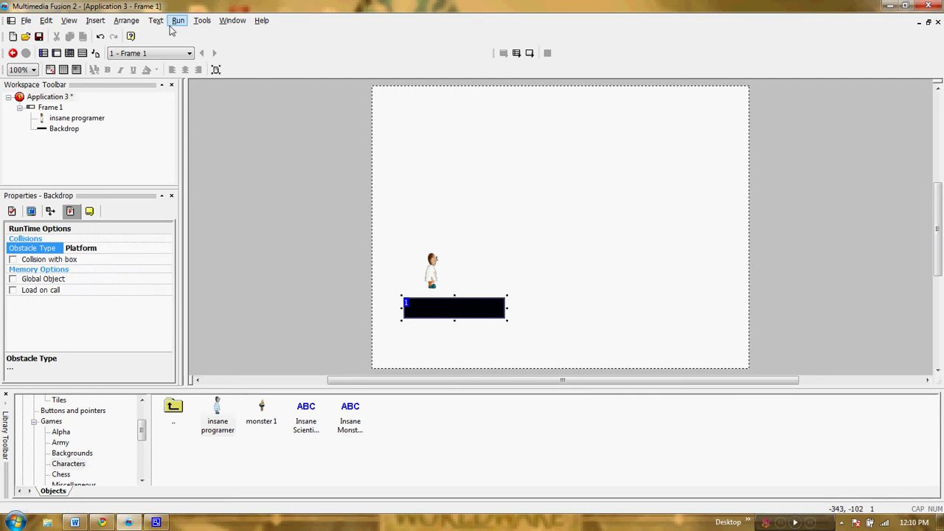
pyautogui.click(171, 23)
pyautogui.click(198, 46)
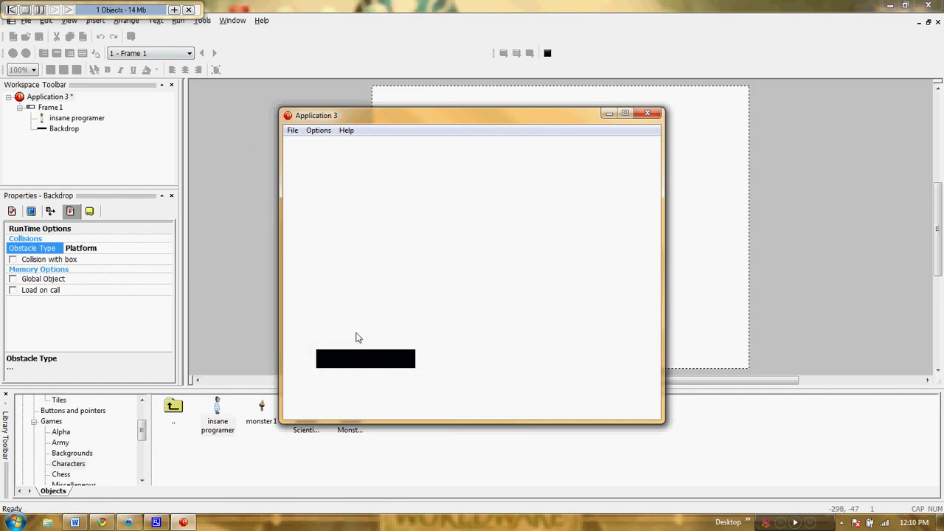
pyautogui.click(646, 115)
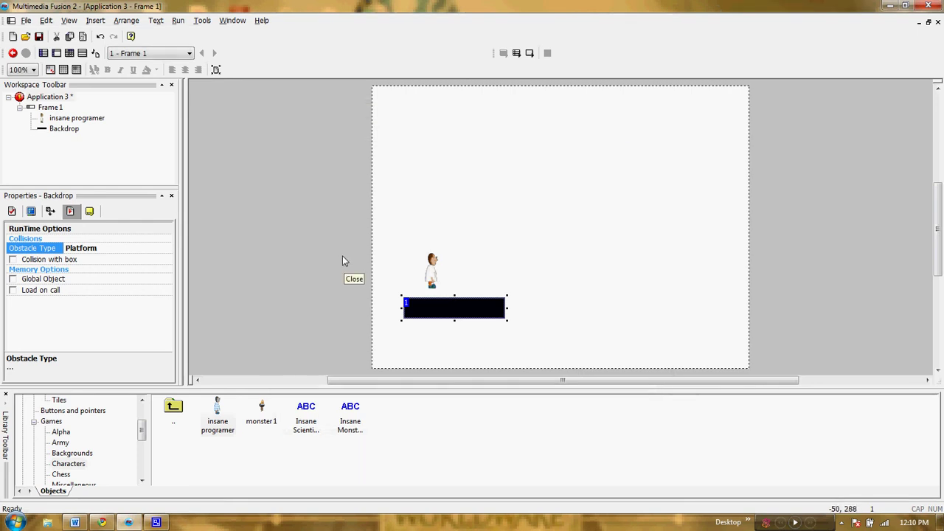
# Add event 1 with the condition: insane programer collides with a backdrop
pyautogui.click(68, 54)
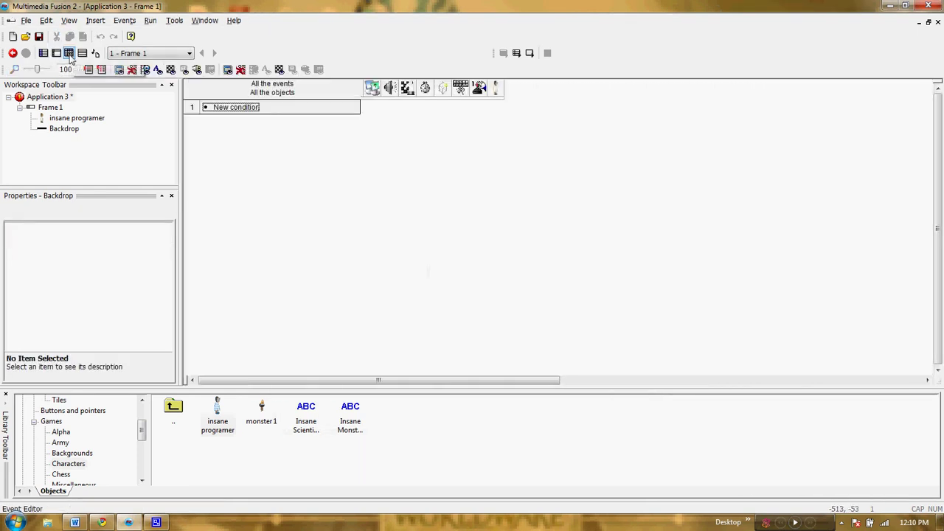
pyautogui.click(231, 108)
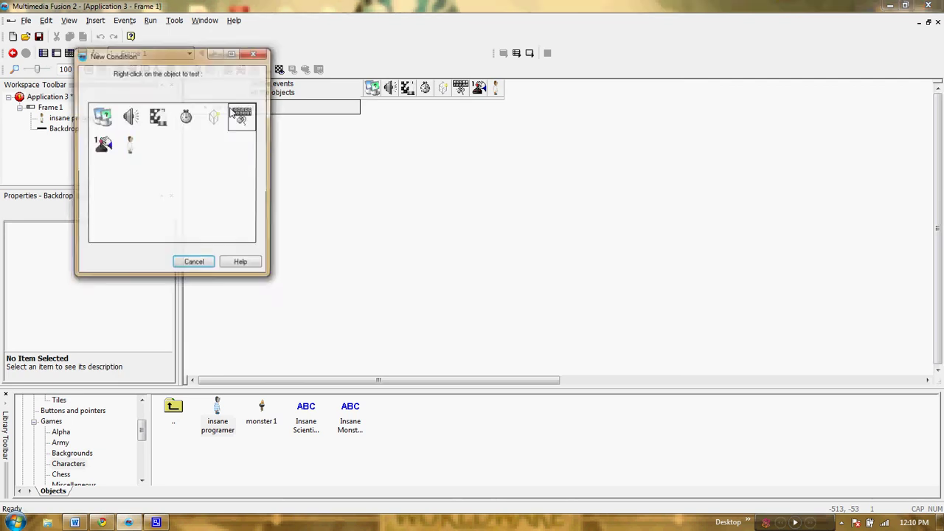
pyautogui.rightClick(130, 145)
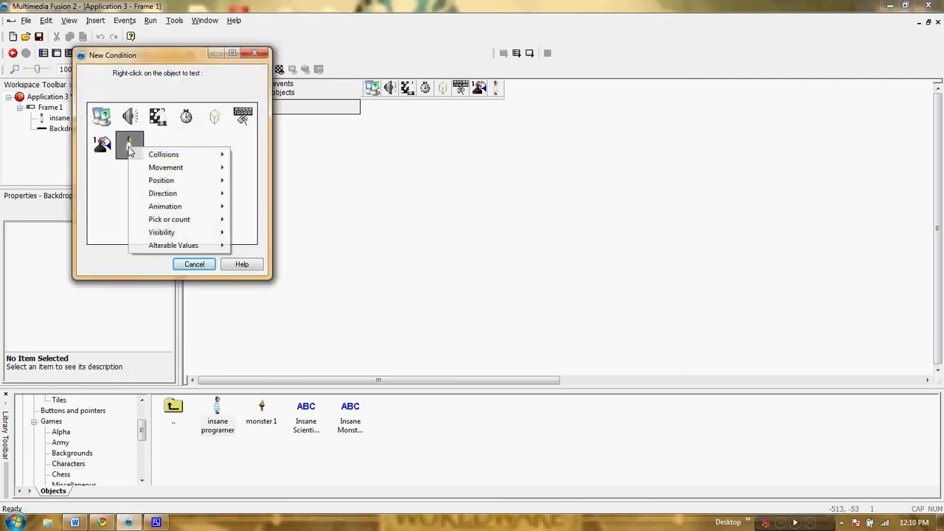
pyautogui.moveTo(156, 160)
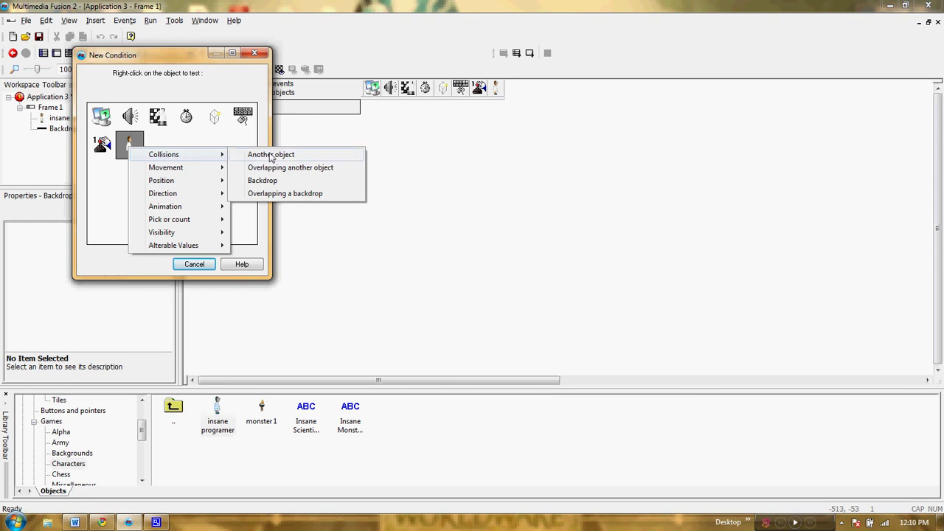
pyautogui.click(264, 181)
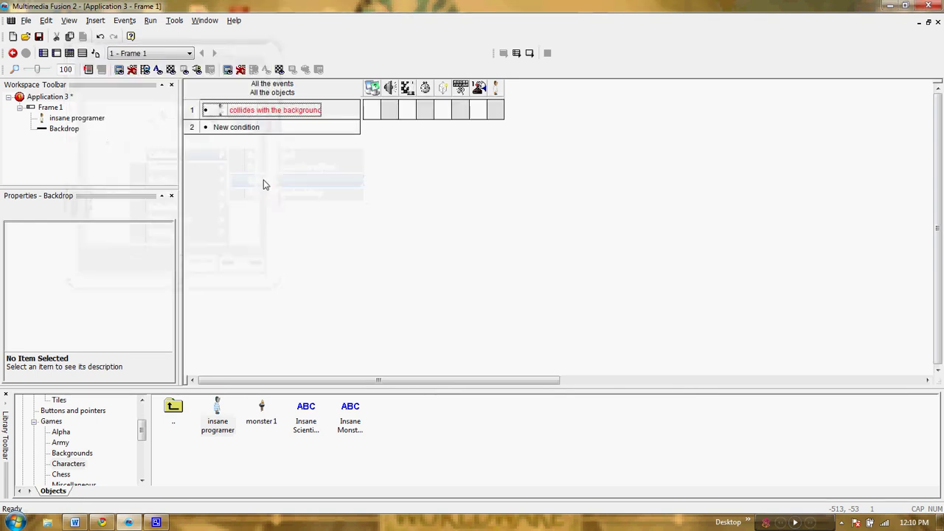
# Give event 1 a Movement > Bounce action for the insane programer
pyautogui.click(496, 110)
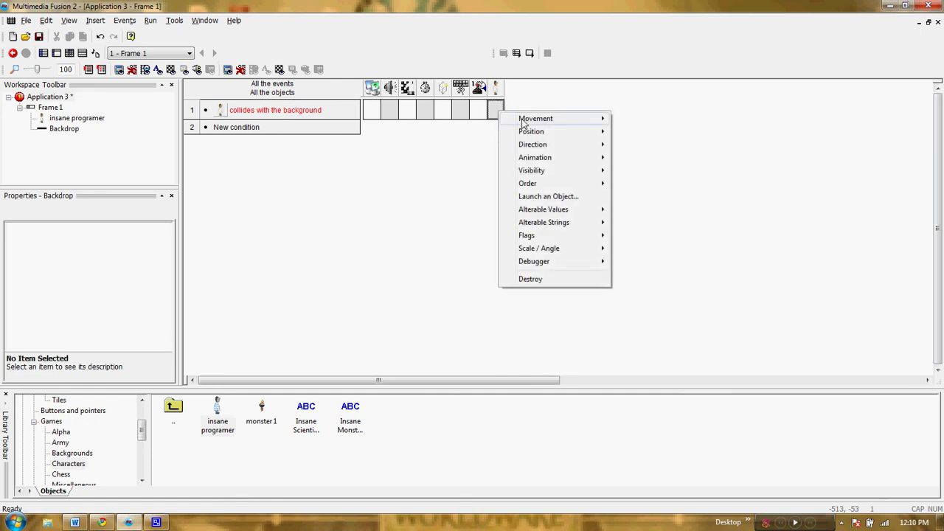
pyautogui.moveTo(525, 124)
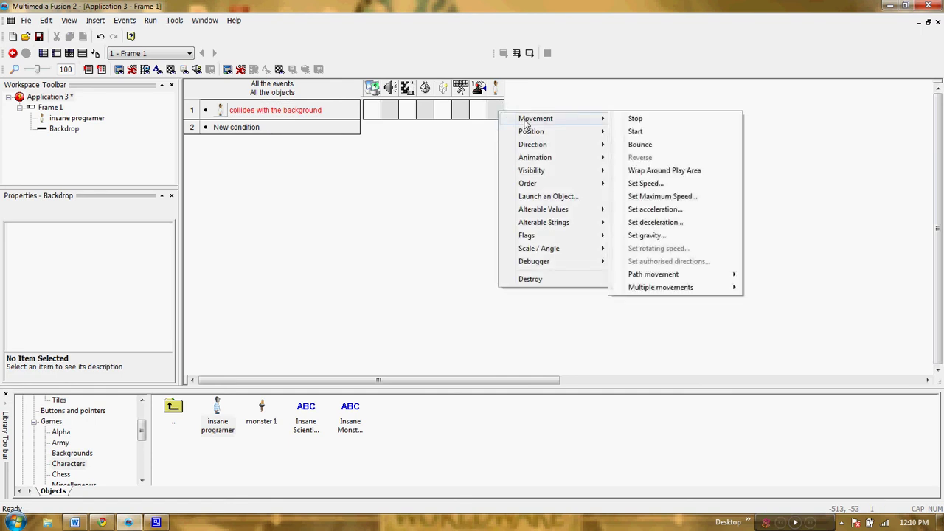
pyautogui.click(649, 147)
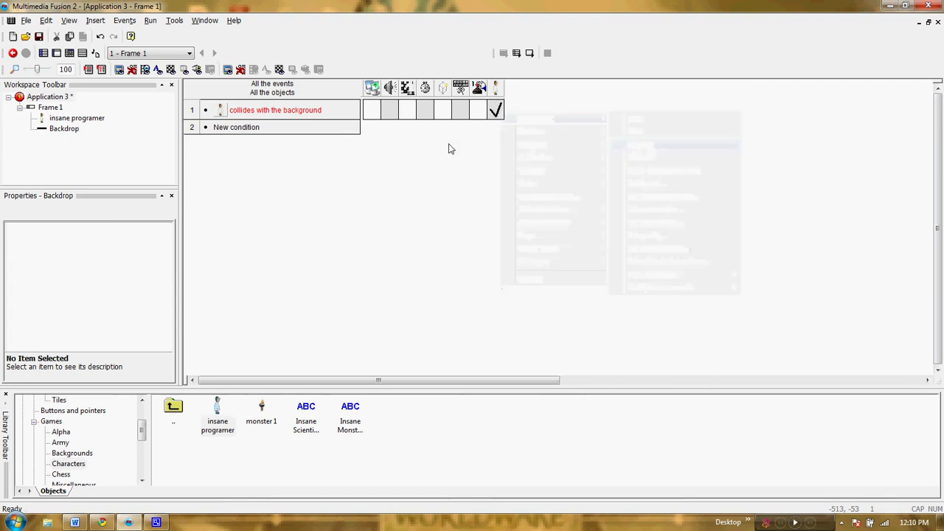
pyautogui.click(150, 20)
pyautogui.click(164, 49)
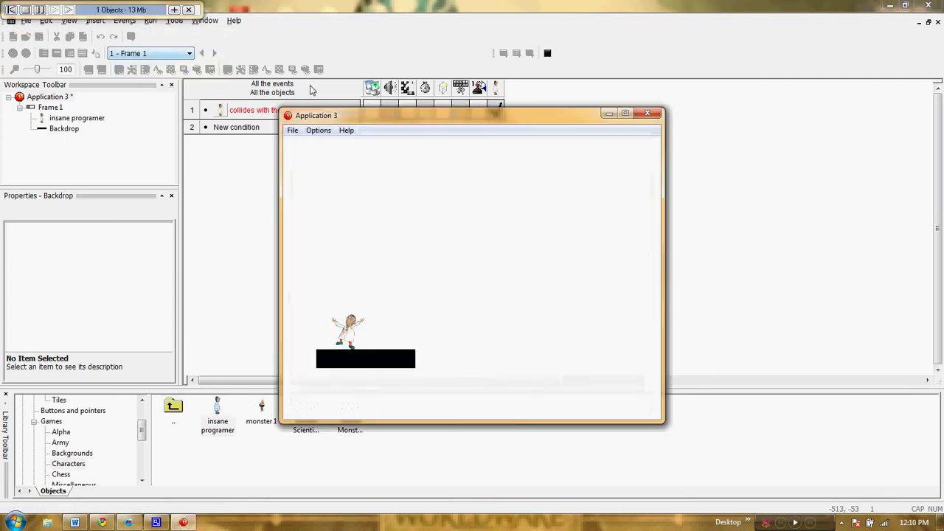
pyautogui.press('Right')
pyautogui.press('Left')
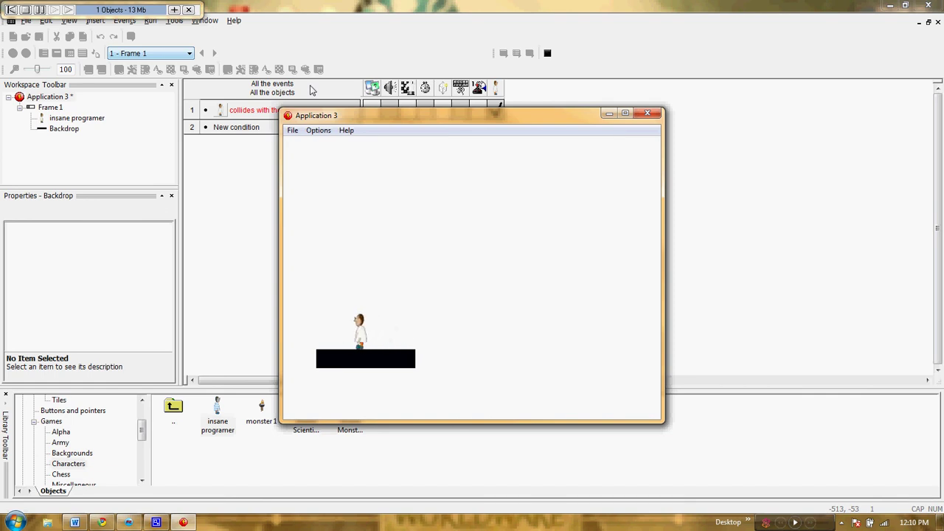
pyautogui.press('Up')
pyautogui.press('Left')
pyautogui.press('Right')
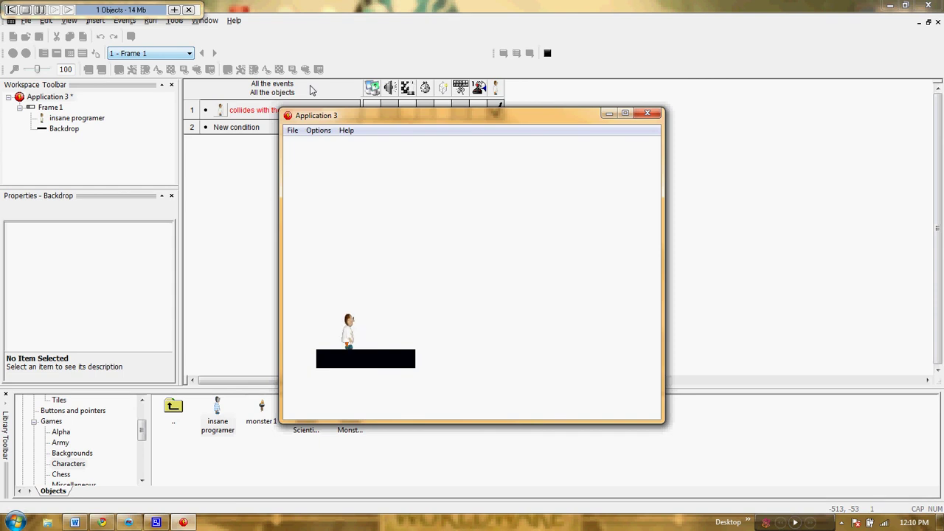
pyautogui.click(647, 115)
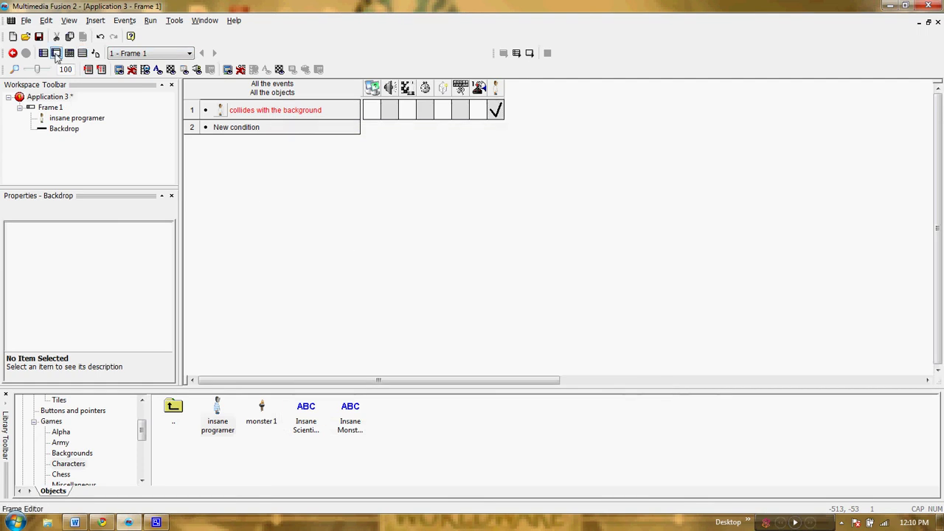
# Return to the Frame Editor and place a new Backdrop 2 object above the original platform
pyautogui.click(56, 53)
pyautogui.click(487, 255)
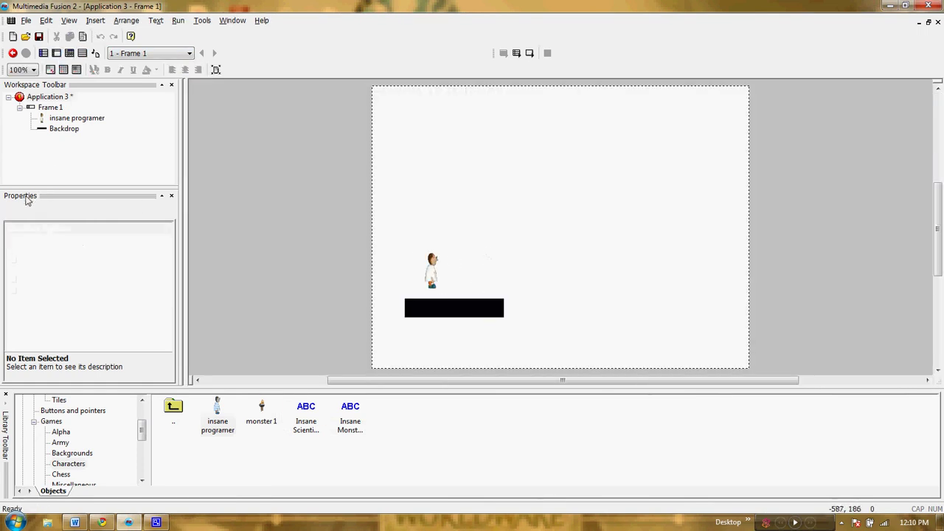
pyautogui.click(95, 20)
pyautogui.click(118, 59)
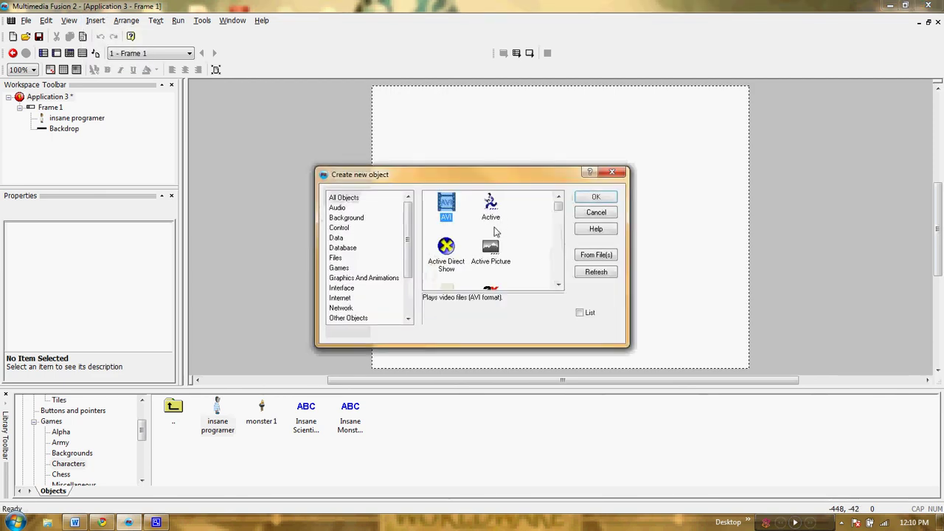
pyautogui.scroll(-2, 557, 221)
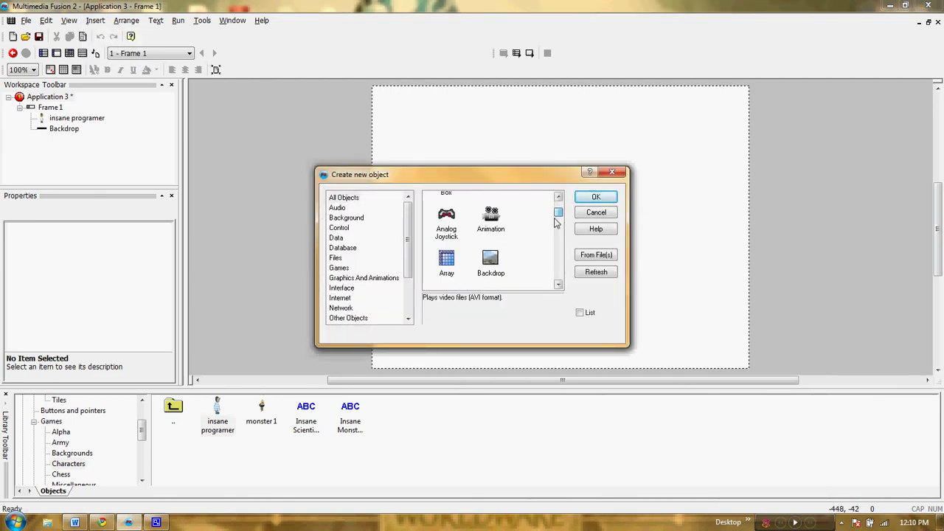
pyautogui.click(481, 260)
pyautogui.click(580, 200)
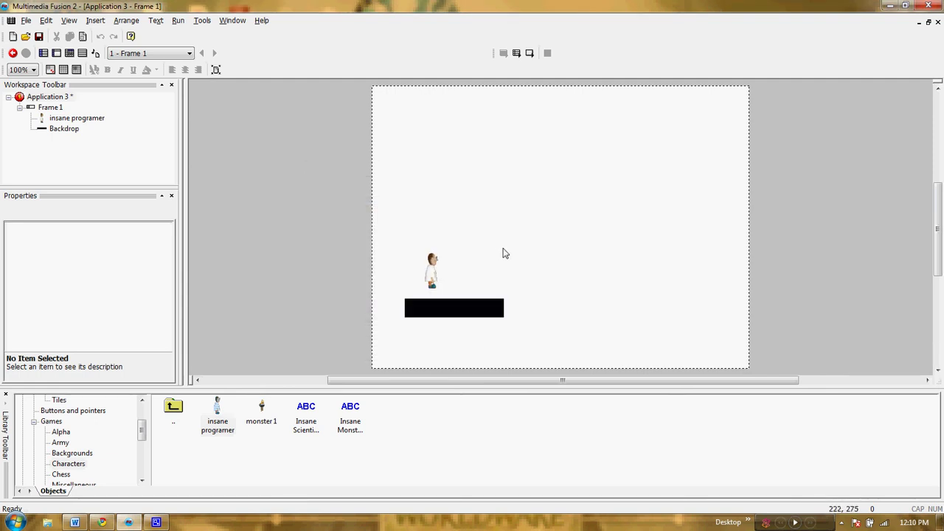
pyautogui.click(503, 250)
# Move and widen Backdrop 2, filling its image with a solid black rectangle
pyautogui.moveTo(511, 255); pyautogui.dragTo(587, 241)
pyautogui.click(477, 236)
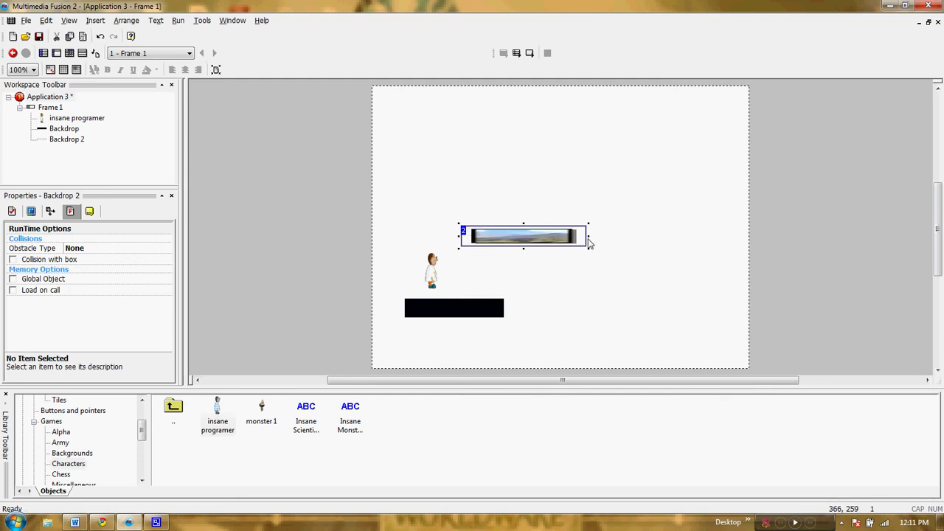
pyautogui.doubleClick(498, 240)
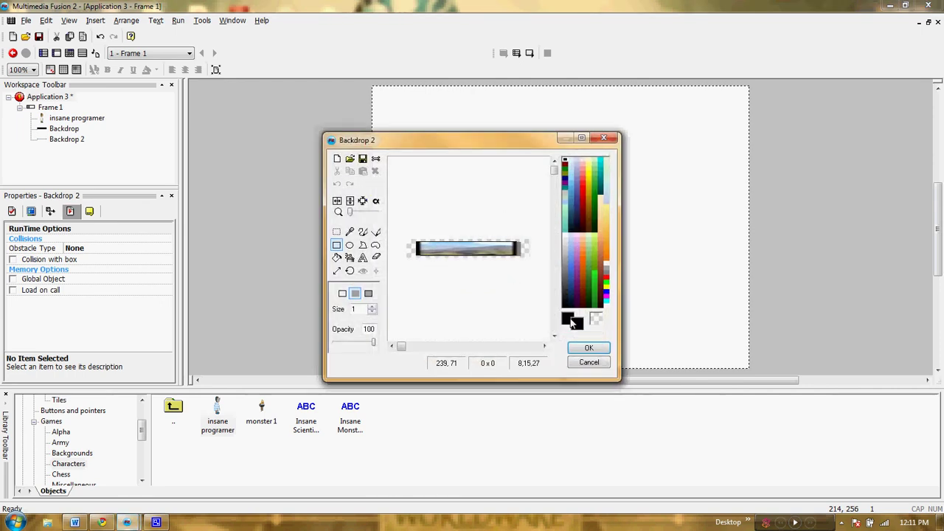
pyautogui.moveTo(402, 241); pyautogui.dragTo(531, 259)
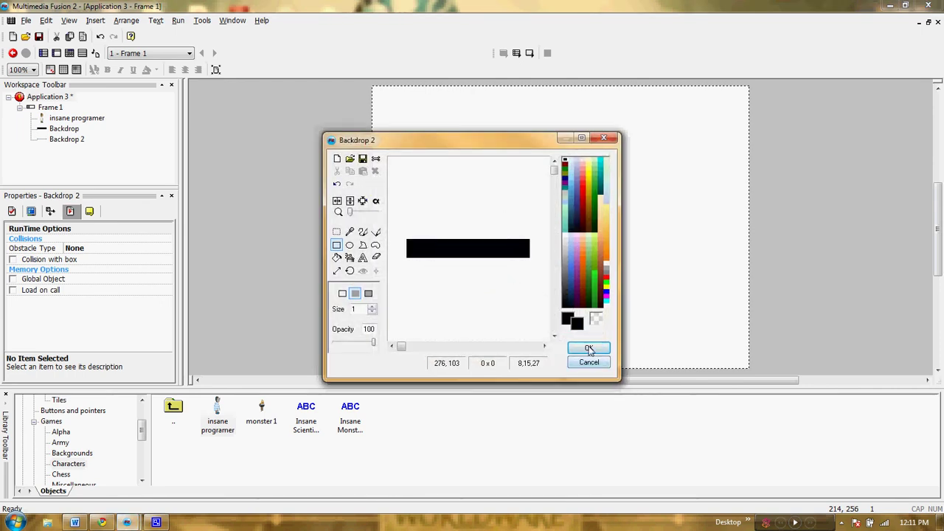
pyautogui.click(588, 348)
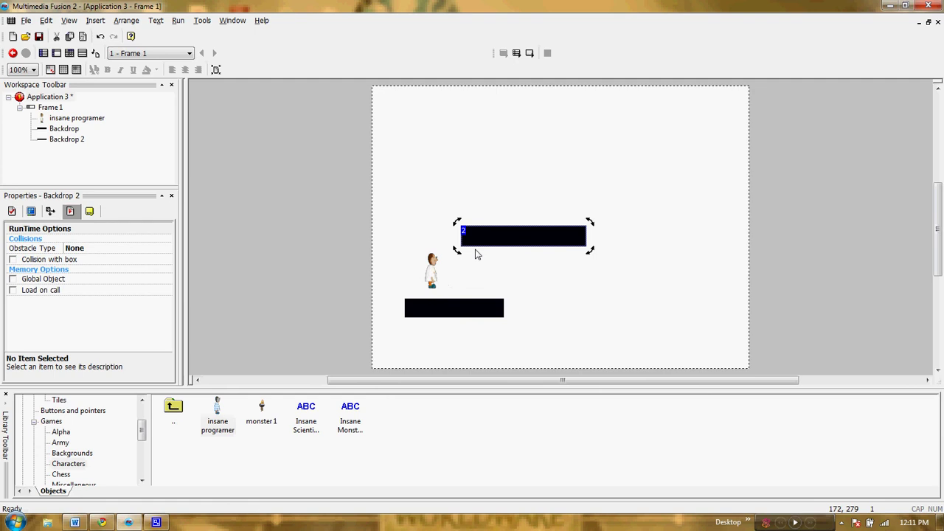
# Set Backdrop 2's Obstacle Type to Platform
pyautogui.click(109, 248)
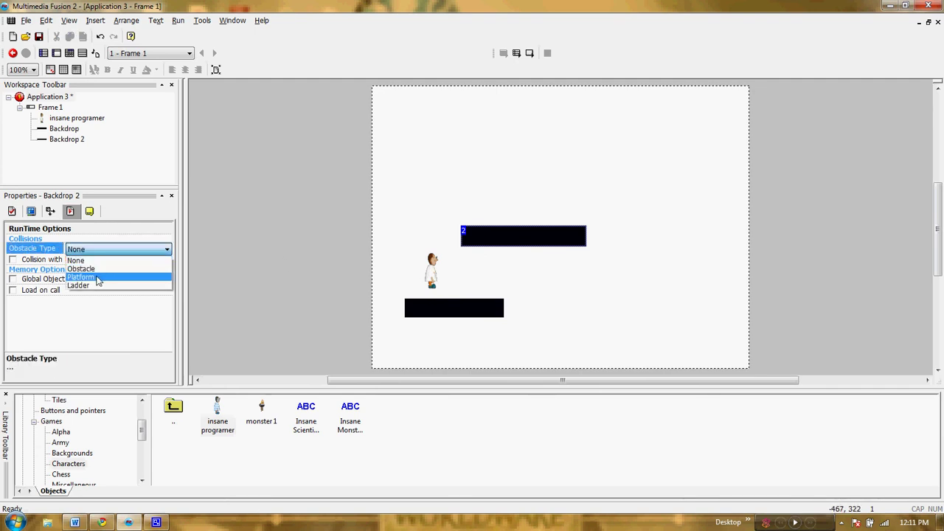
pyautogui.click(98, 277)
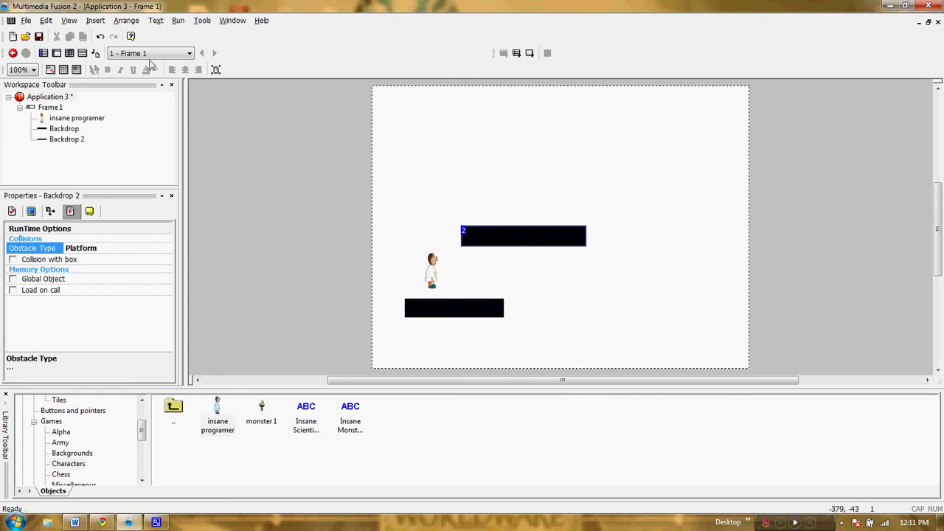
pyautogui.click(178, 20)
# Test-run the game, jumping the character onto and along the upper platform, then close it
pyautogui.click(193, 47)
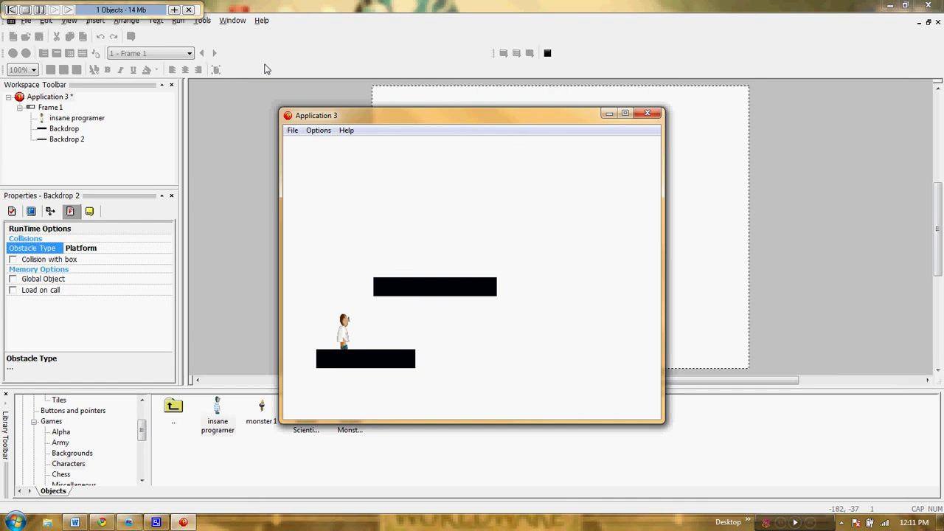
pyautogui.press('Right')
pyautogui.press('Up')
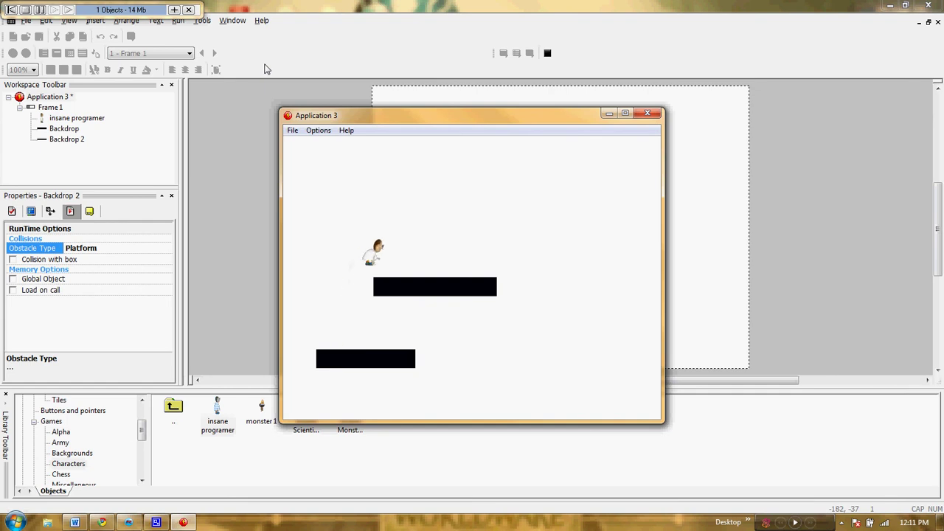
pyautogui.press('Right')
pyautogui.press('Left')
pyautogui.press('Right')
pyautogui.press('Right')
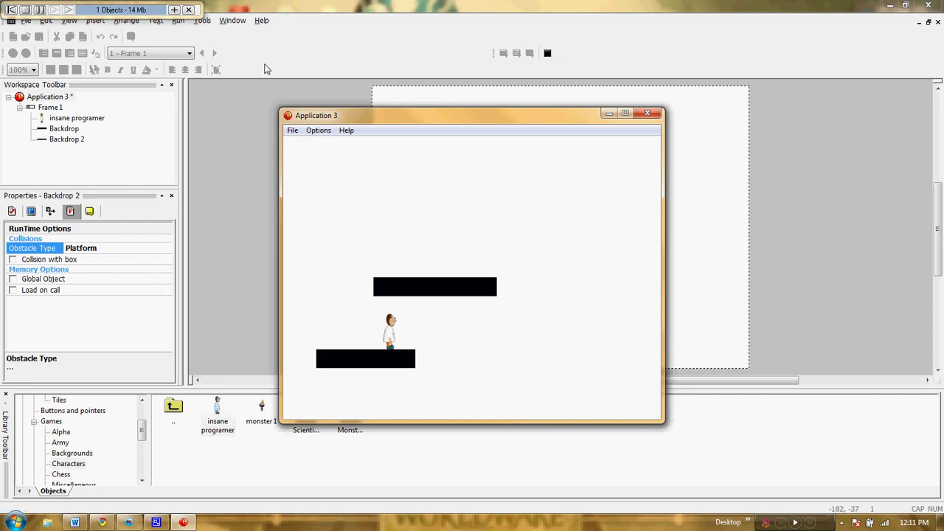
pyautogui.press('Up')
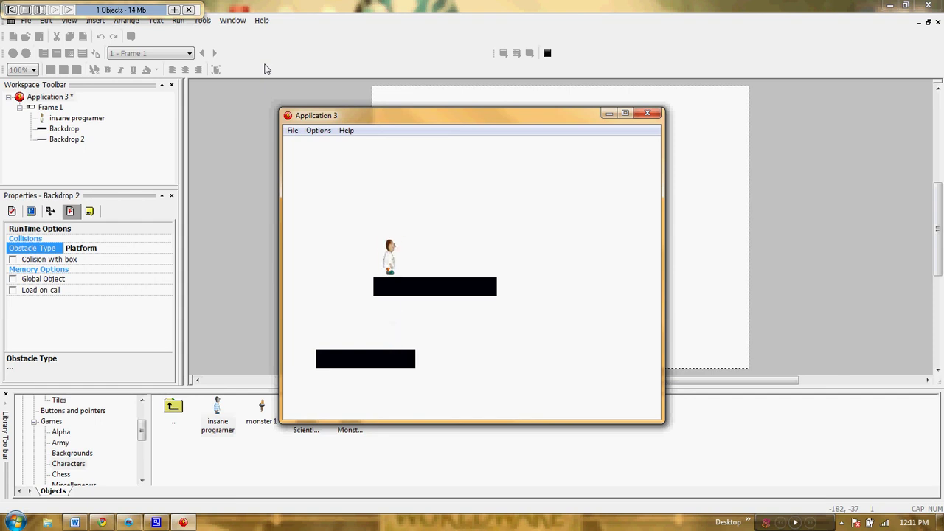
pyautogui.press('Left')
pyautogui.press('Right')
pyautogui.click(647, 113)
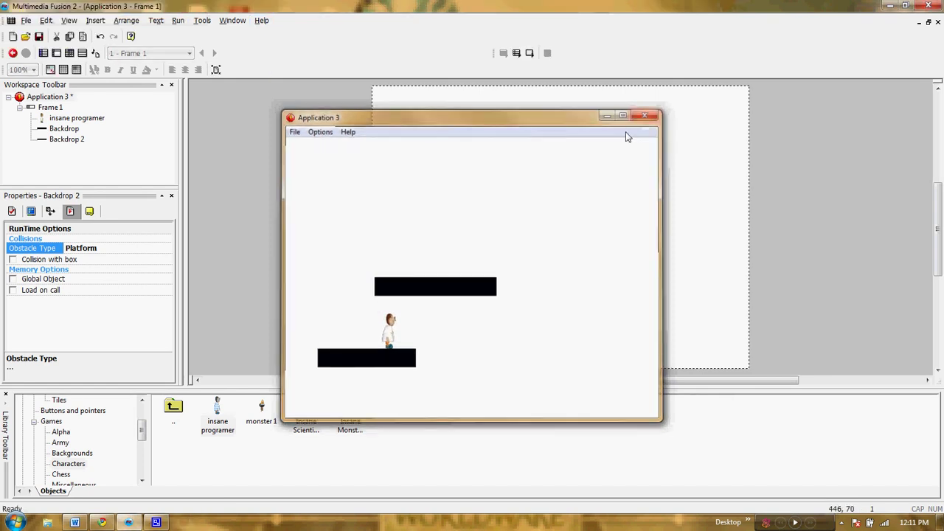
# Change Backdrop 2's obstacle type to Obstacle and run the application again
pyautogui.click(103, 250)
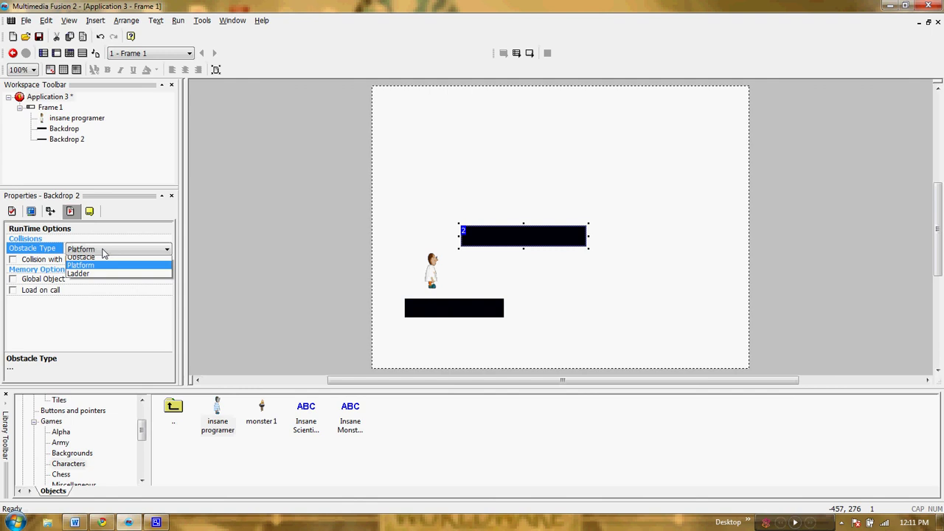
pyautogui.click(104, 264)
pyautogui.click(178, 20)
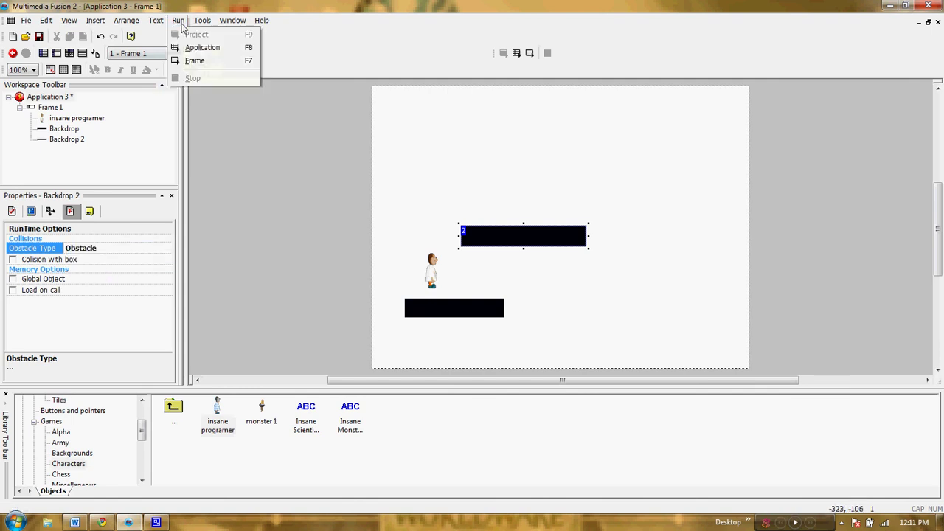
pyautogui.click(199, 47)
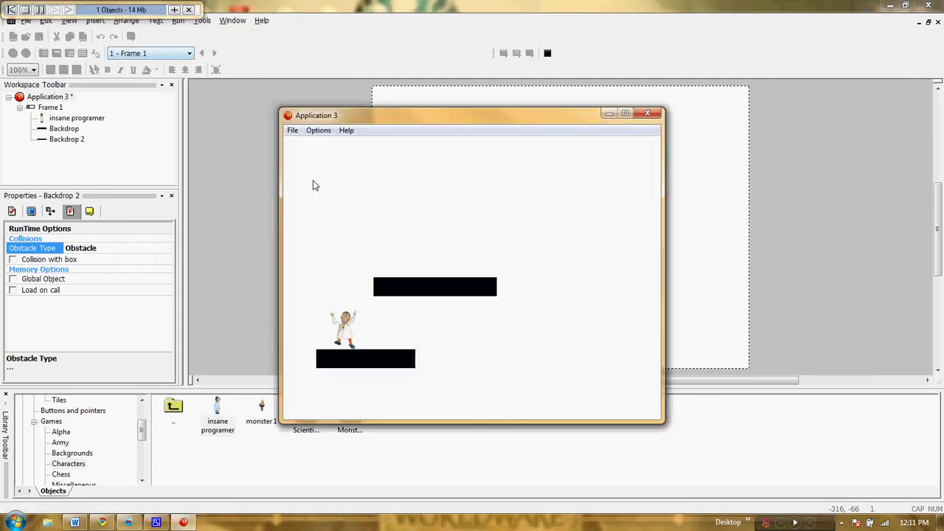
pyautogui.press('Right')
pyautogui.press('Up')
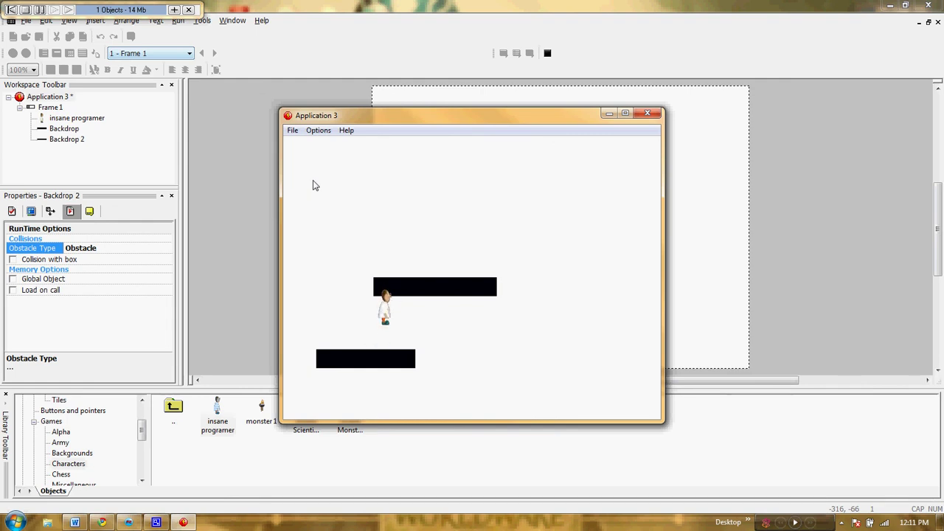
pyautogui.press('Left')
pyautogui.press('Right')
pyautogui.press('Up')
pyautogui.press('Right')
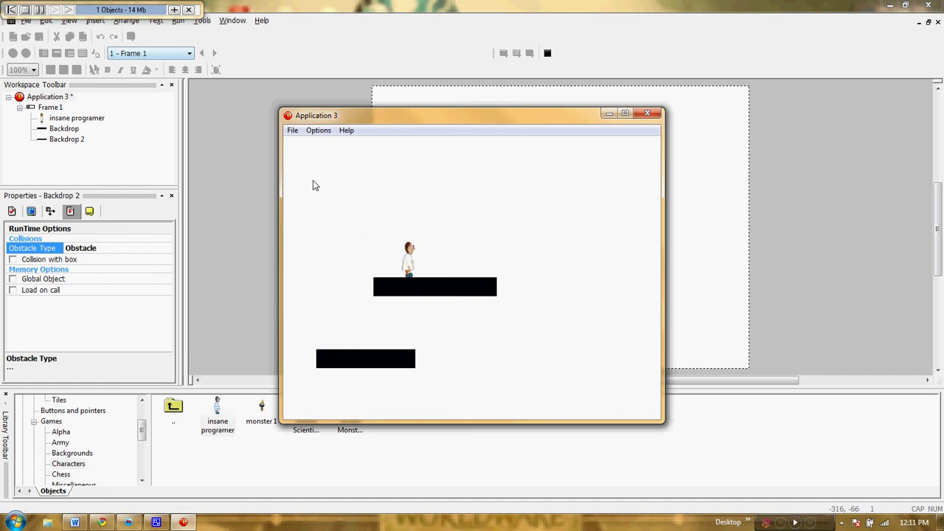